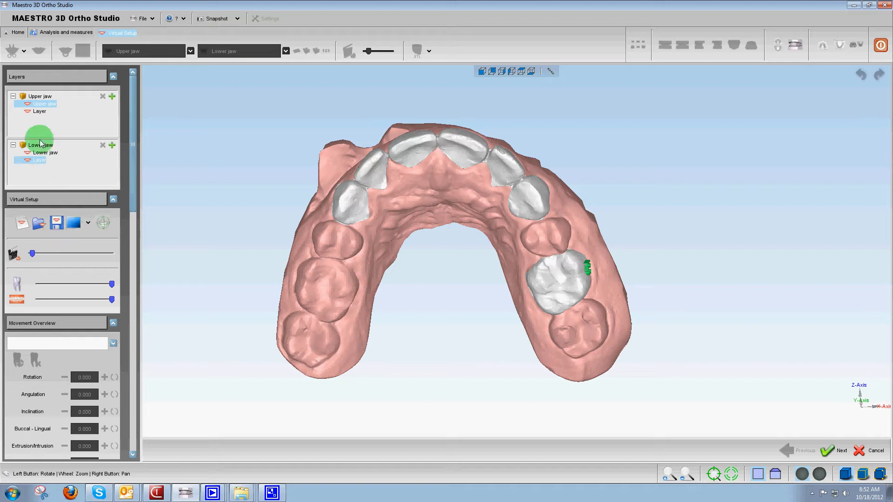
Step: Move upper front teeth 12, 11, 21 and 22 outward from the arch in the first upper jaw setup layer
click(380, 193)
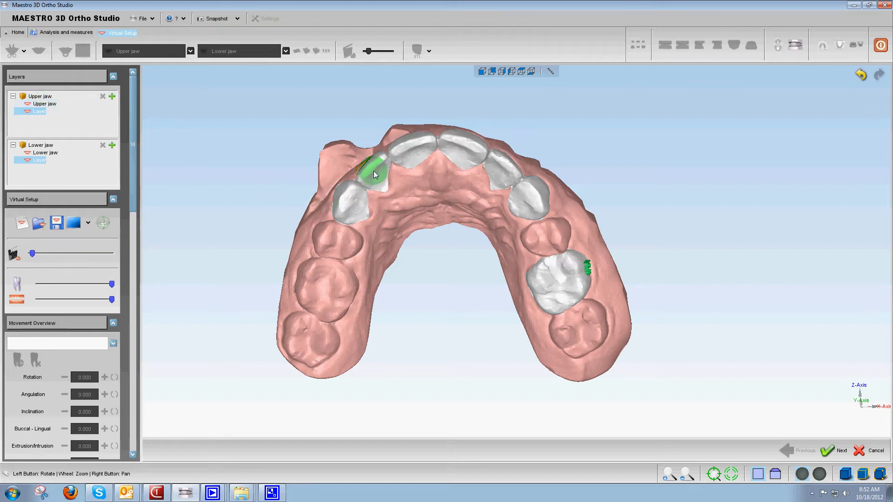
click(376, 170)
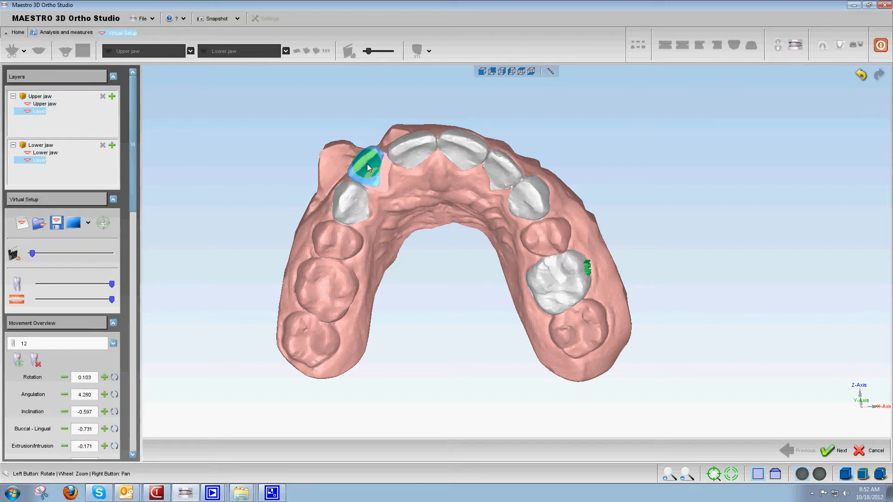
drag(364, 160, 384, 179)
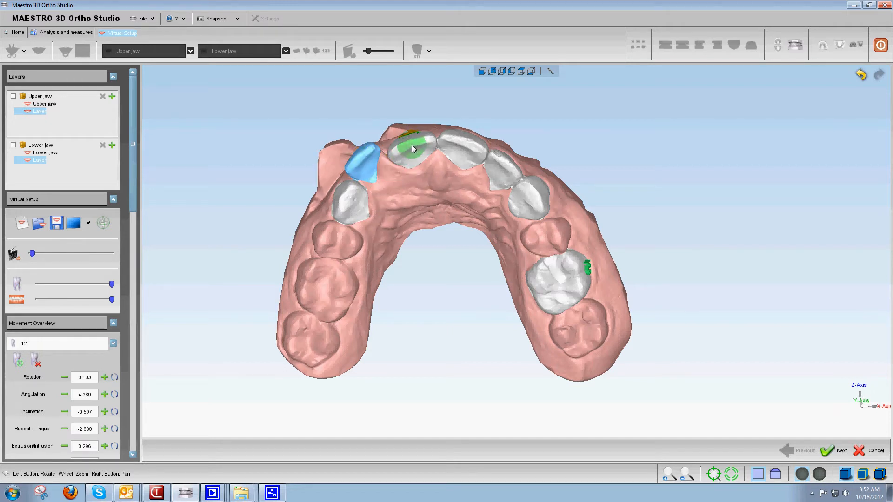
drag(411, 145, 406, 132)
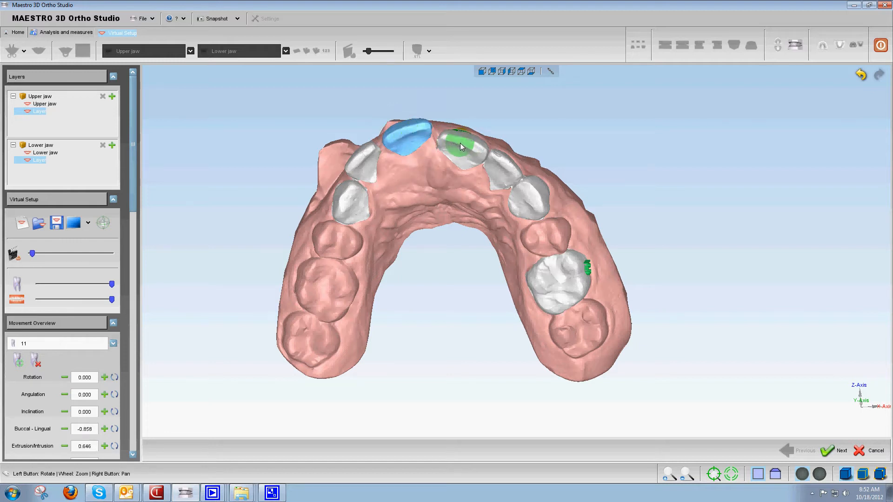
click(459, 144)
drag(464, 133, 465, 132)
drag(508, 167, 519, 161)
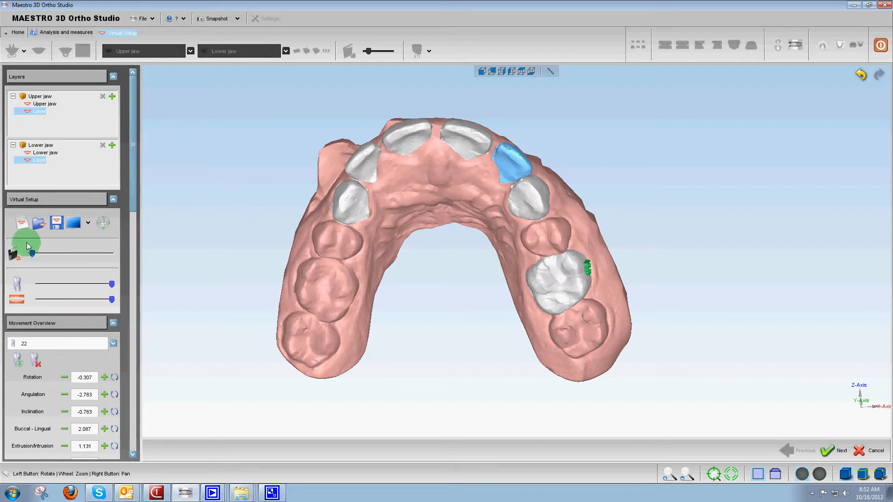
Step: Play the tooth movement animation with only the upper jaw shown and slightly increase the playback slider setting
click(14, 253)
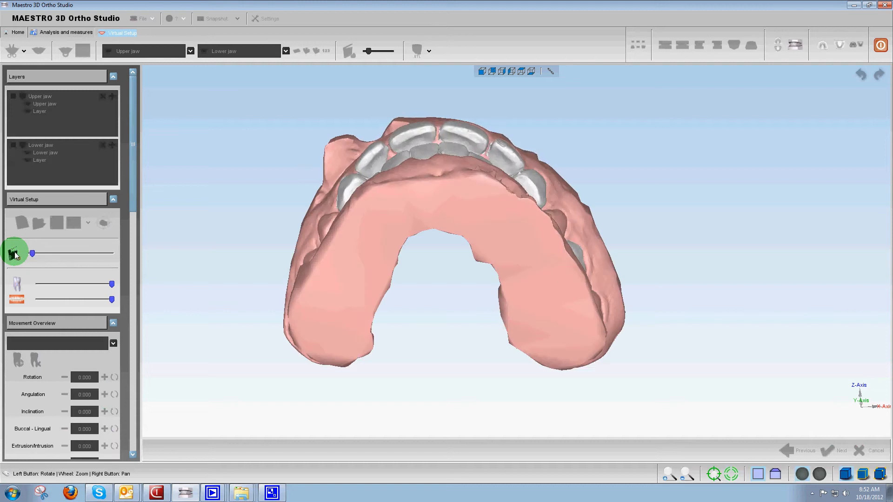
click(825, 46)
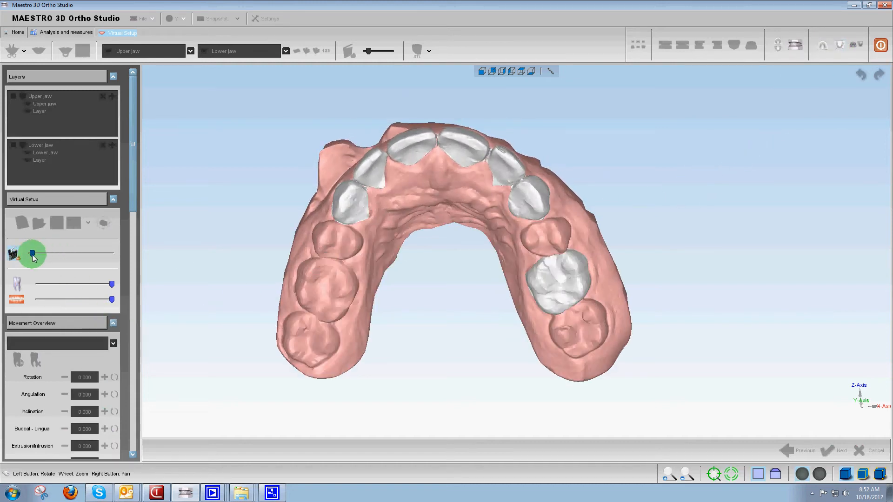
drag(32, 255, 47, 254)
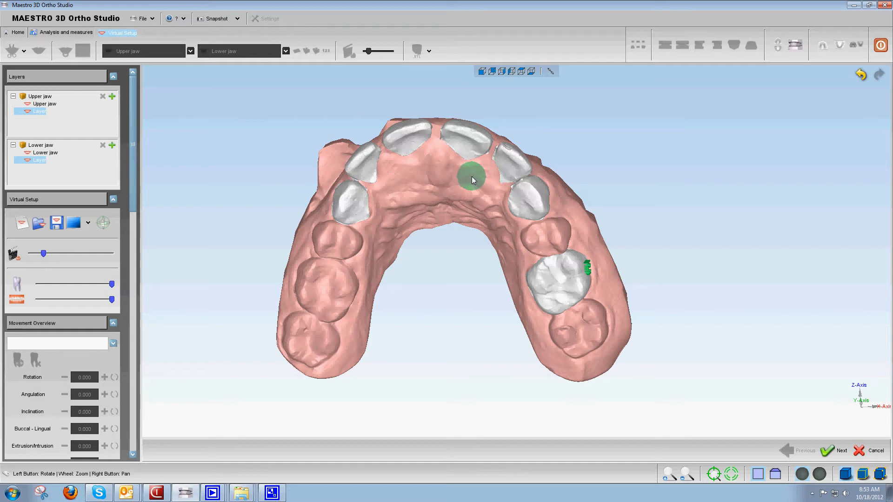
Step: Add two more upper jaw layers, moving tooth 11 inward in the first and tooth 22 inward in the second
click(112, 96)
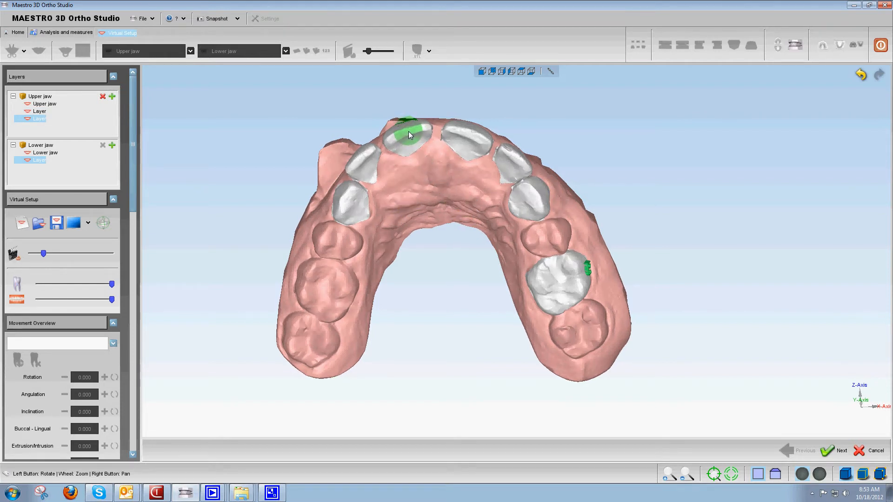
drag(411, 132, 417, 145)
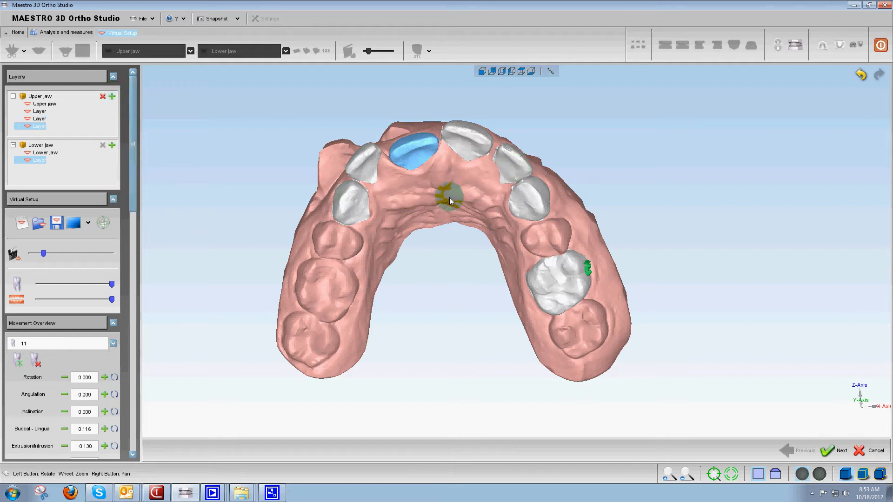
click(515, 159)
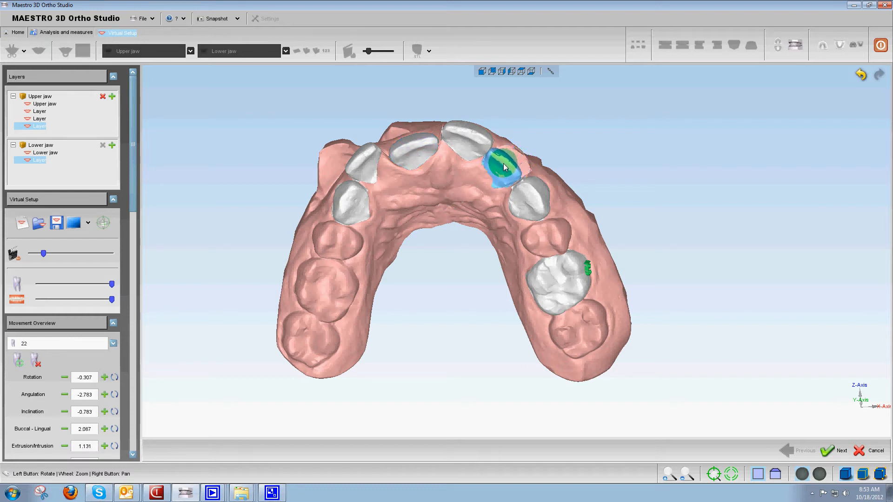
drag(503, 164, 505, 223)
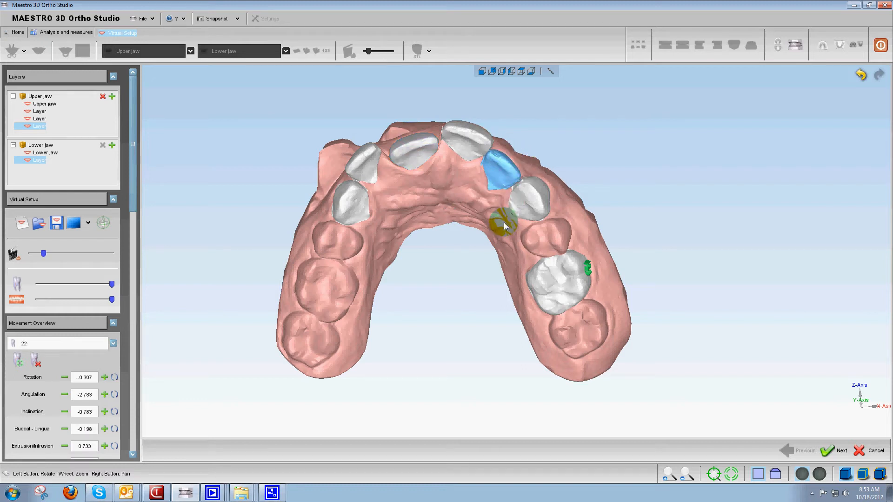
Step: Add two further upper jaw layers, moving tooth 21 back into the arch in one and tooth 12 in the other
click(112, 96)
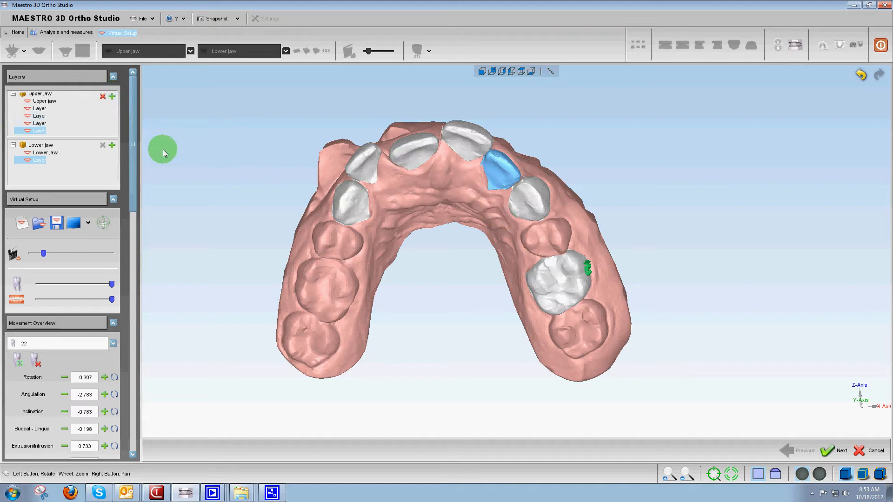
click(468, 135)
drag(467, 134, 464, 140)
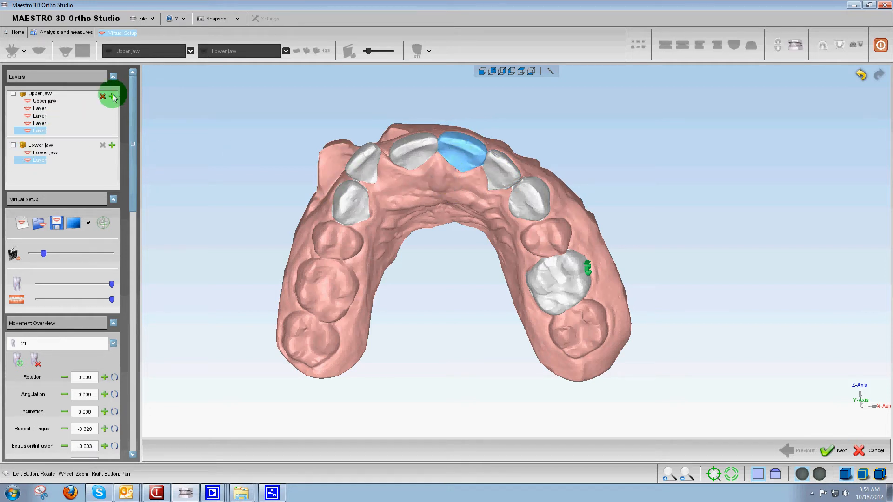
click(365, 161)
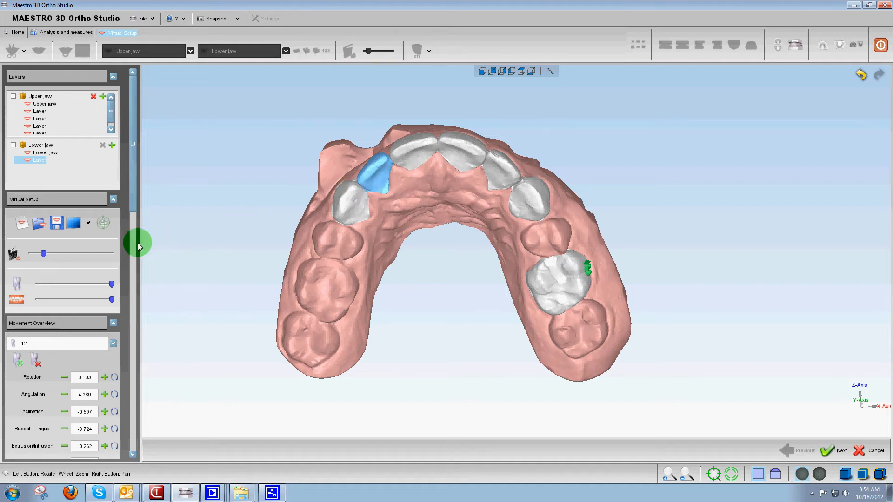
Step: Play the complete layer sequence with only the upper jaw shown to check the tooth movements
click(14, 255)
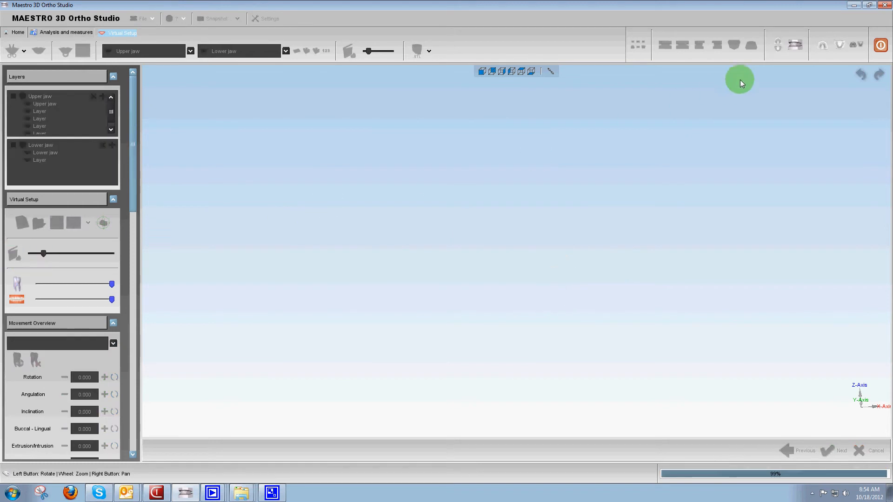
click(821, 44)
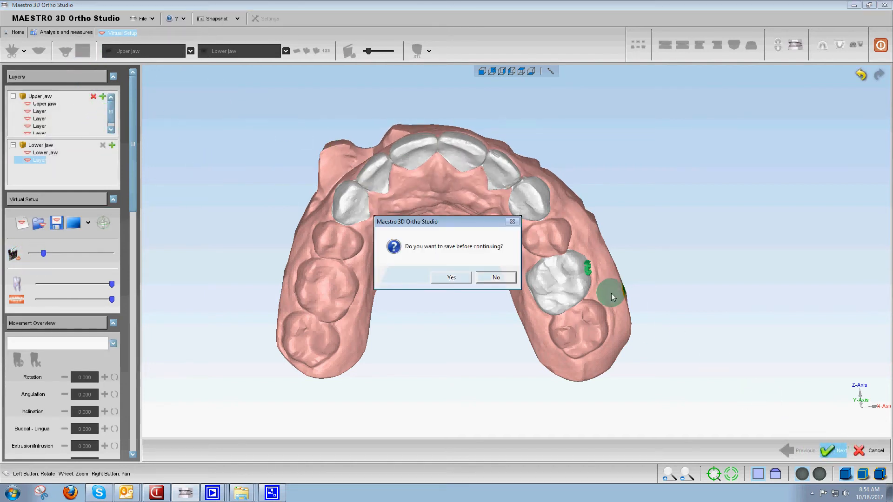
Step: Save the virtual setup and open the transition models tool for the upper jaw
click(447, 277)
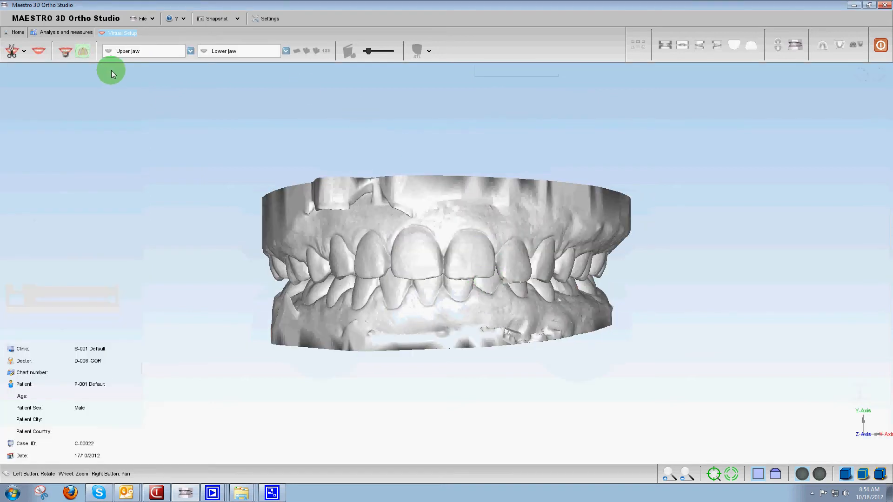
click(819, 45)
click(65, 53)
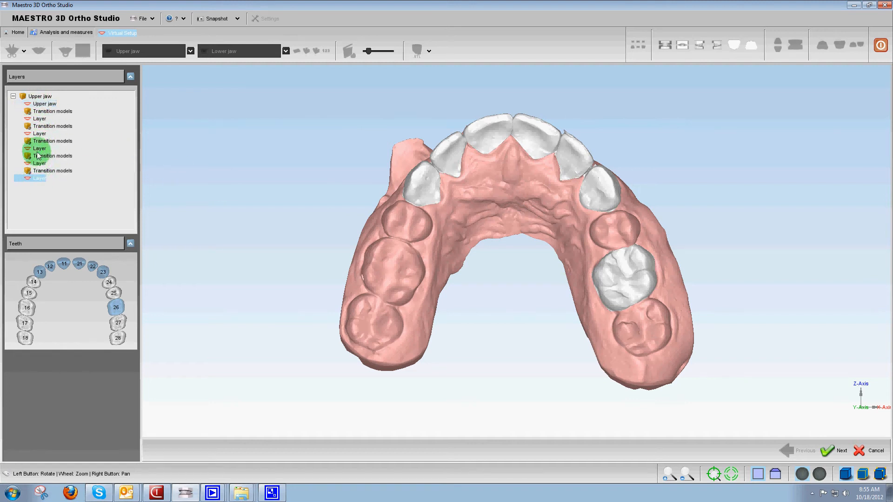
Step: Examine the tooth positions in the original upper jaw and each successive setup layer
click(41, 104)
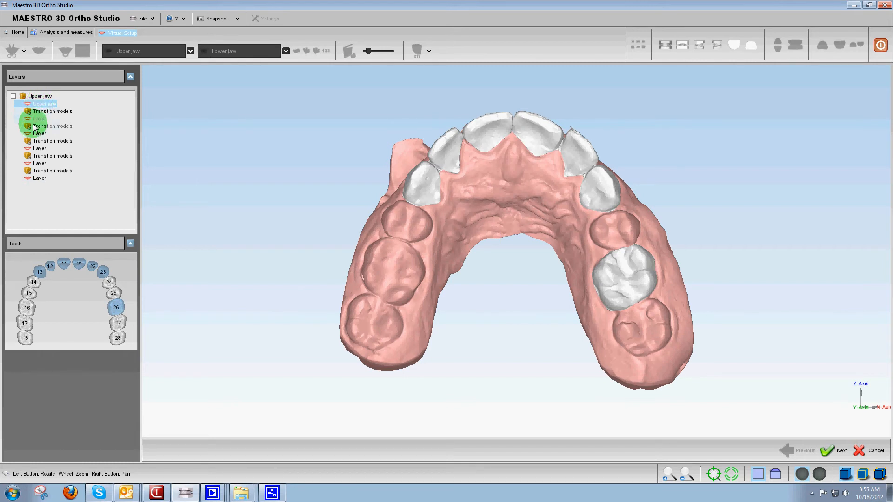
click(39, 119)
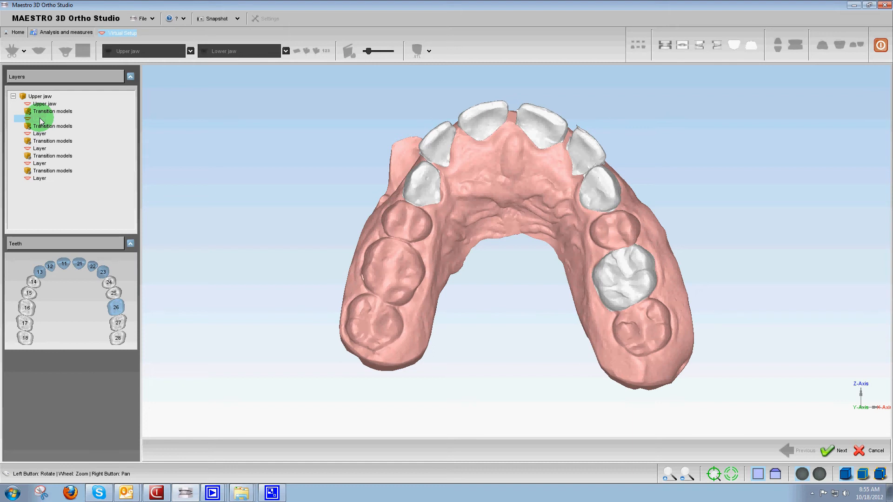
click(39, 134)
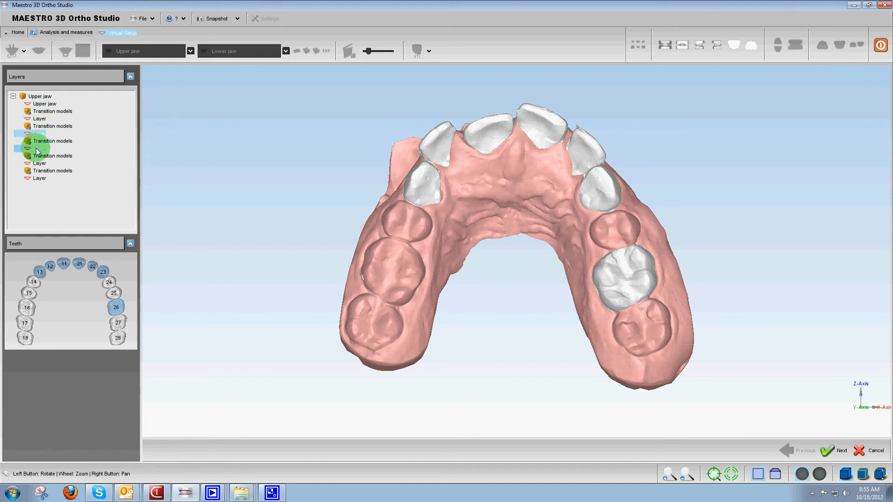
click(39, 149)
click(37, 161)
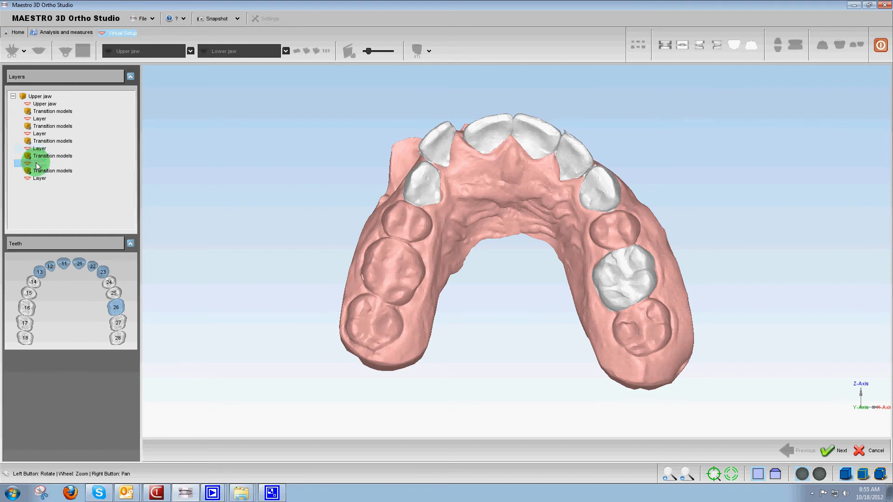
click(37, 179)
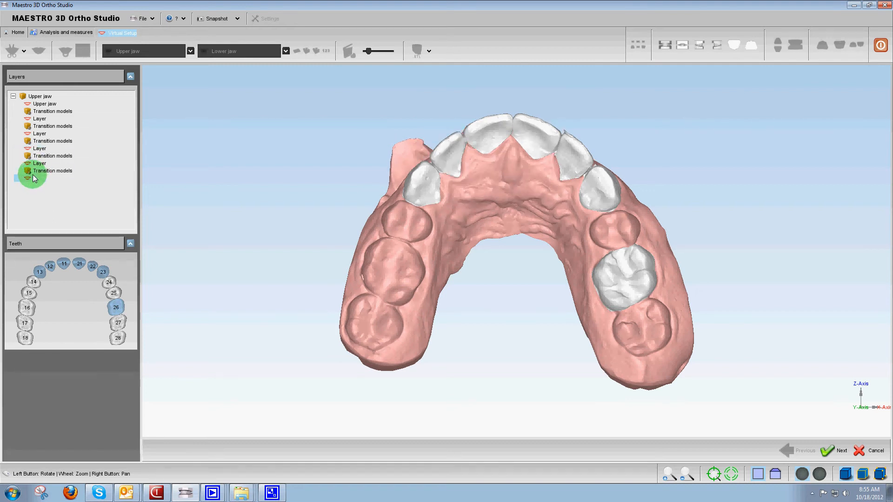
click(35, 163)
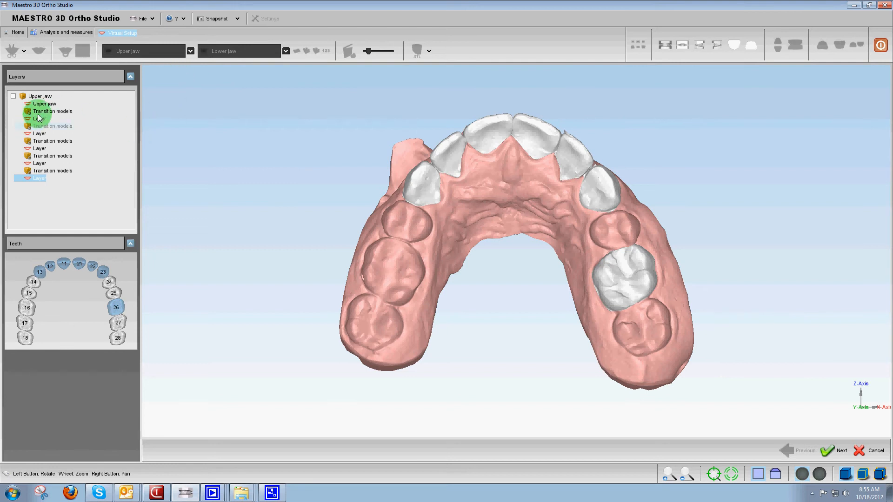
Step: Set the distance for the transition models between the original upper jaw and the first layer to 0.531
click(54, 111)
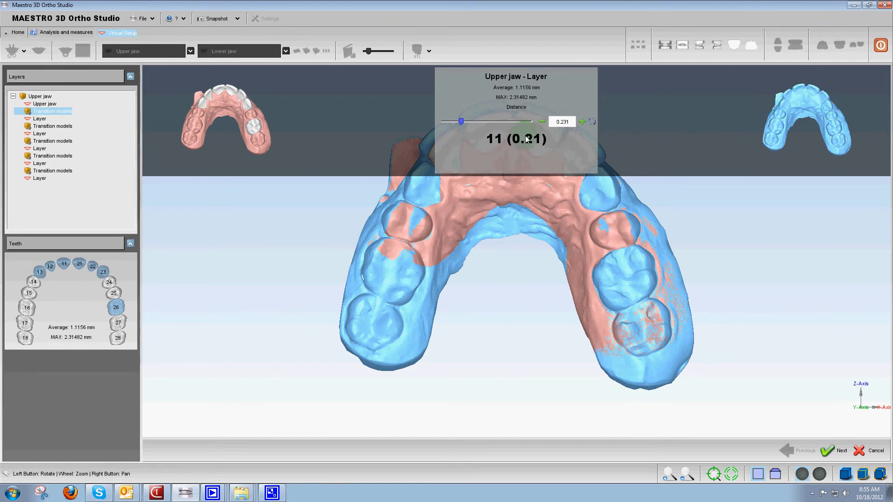
click(582, 122)
click(583, 122)
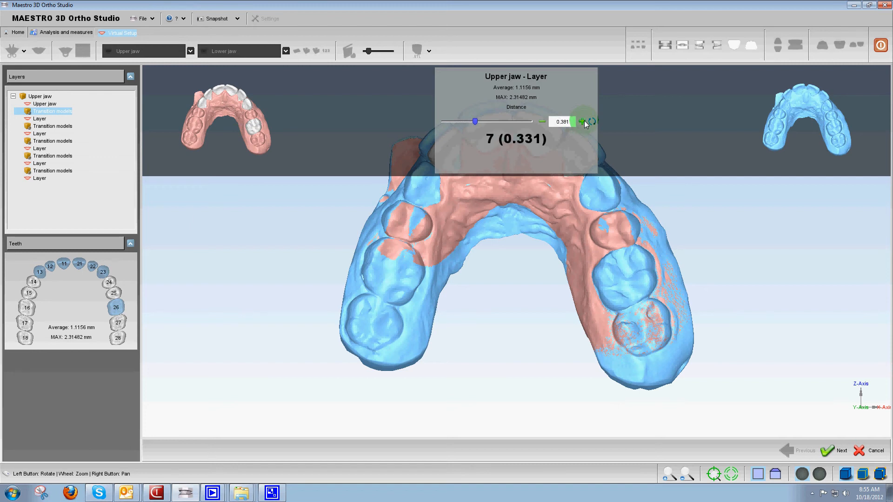
click(583, 122)
click(583, 121)
click(583, 122)
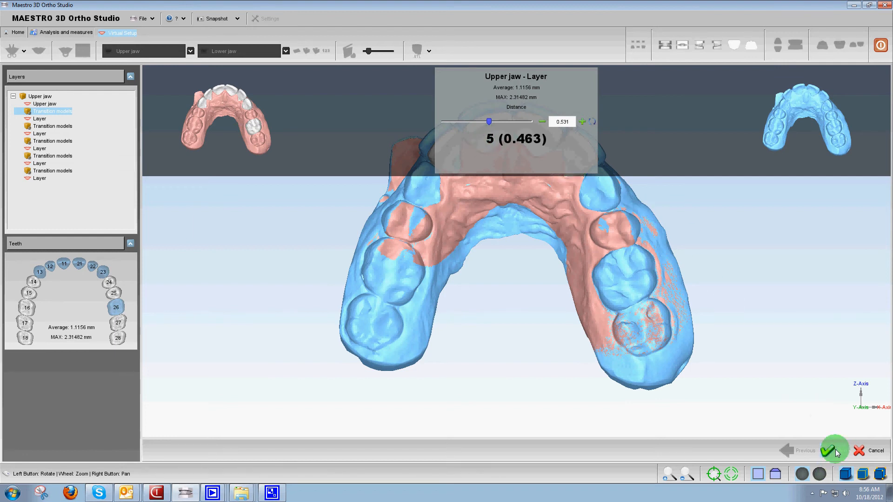
Step: Compare the first two transition model sets and increase the distance for the second set
click(46, 127)
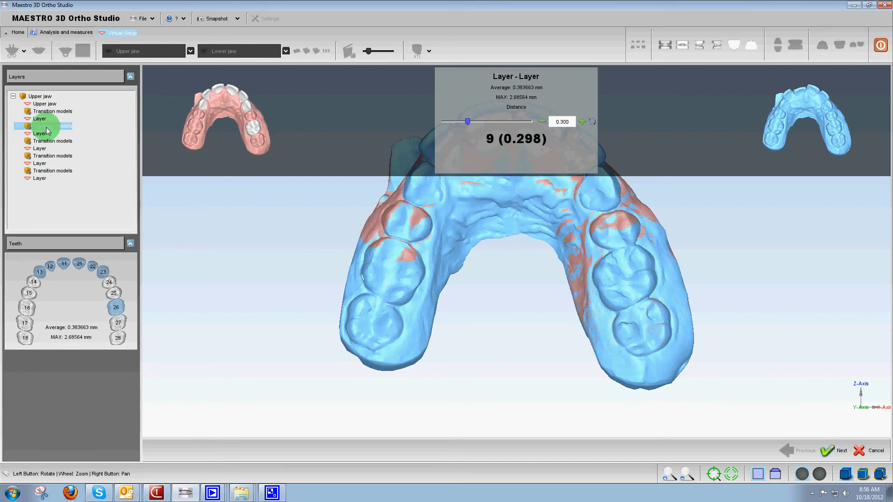
click(32, 111)
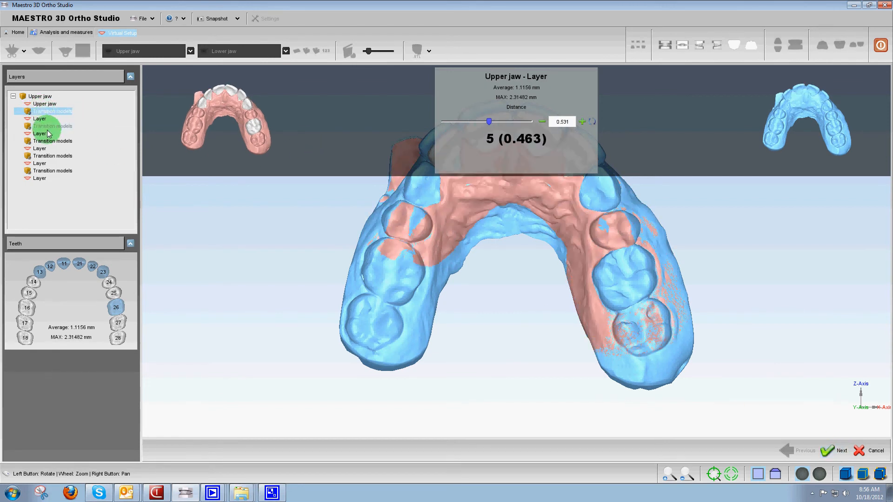
click(42, 126)
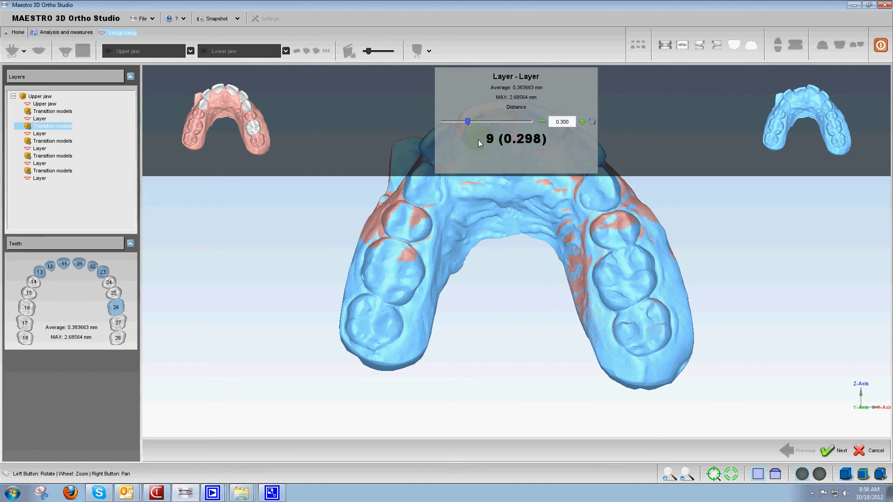
drag(468, 122, 518, 124)
Step: Set the transition model distance to 0.593 for the third set and 0.186 for the fourth set
click(62, 142)
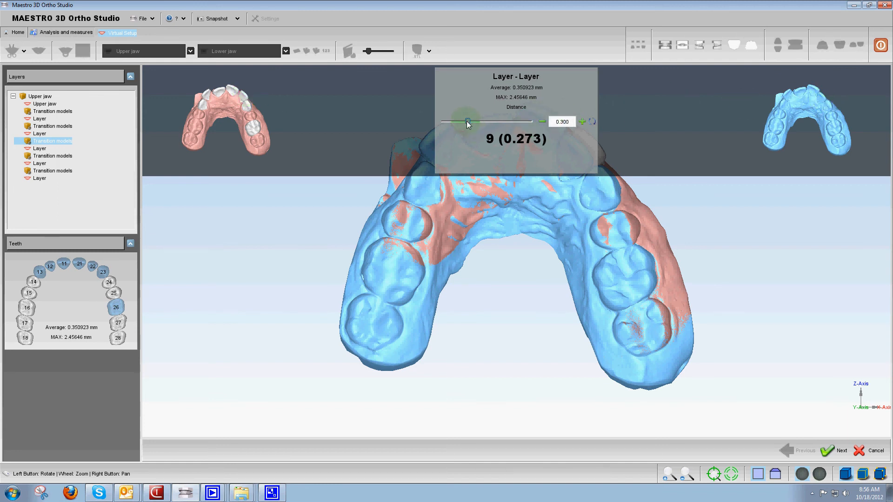
drag(467, 121, 494, 122)
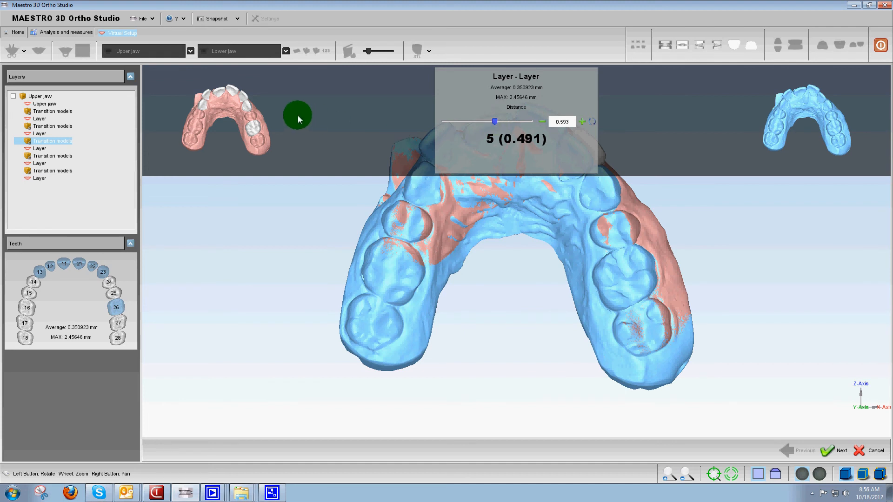
click(60, 157)
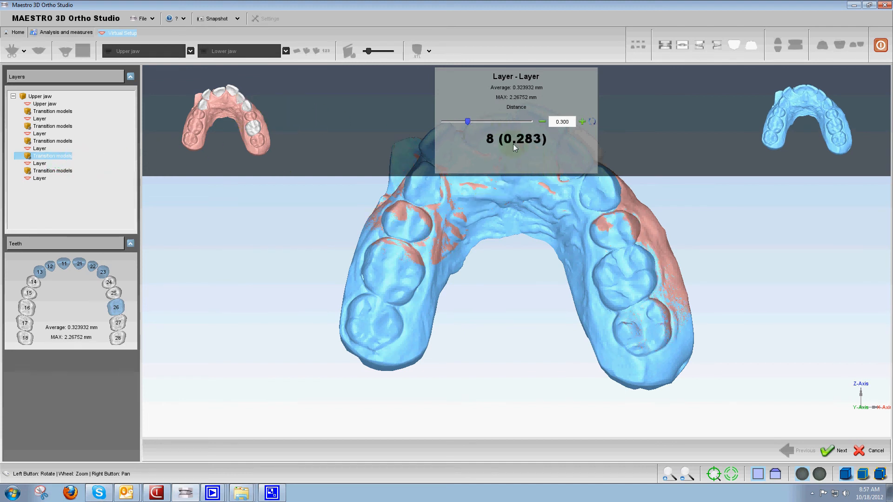
drag(467, 122, 457, 122)
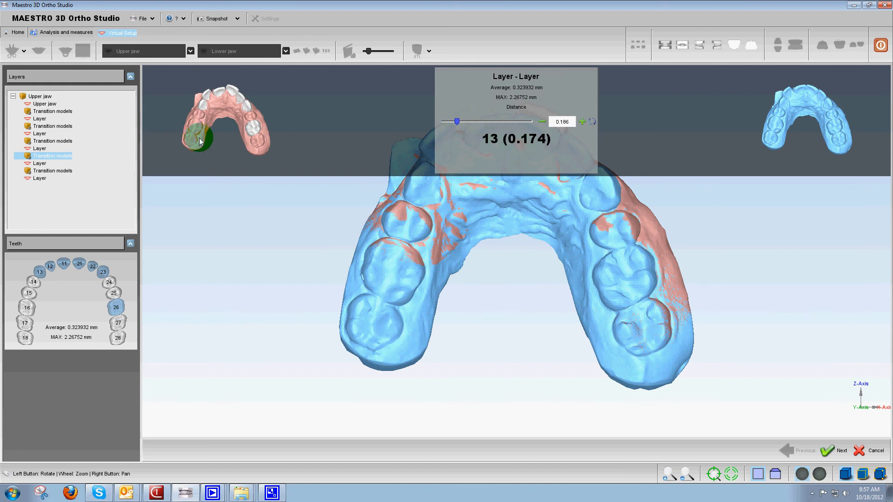
Step: Set the distance for the fifth and last set of transition models to 0.683
click(54, 171)
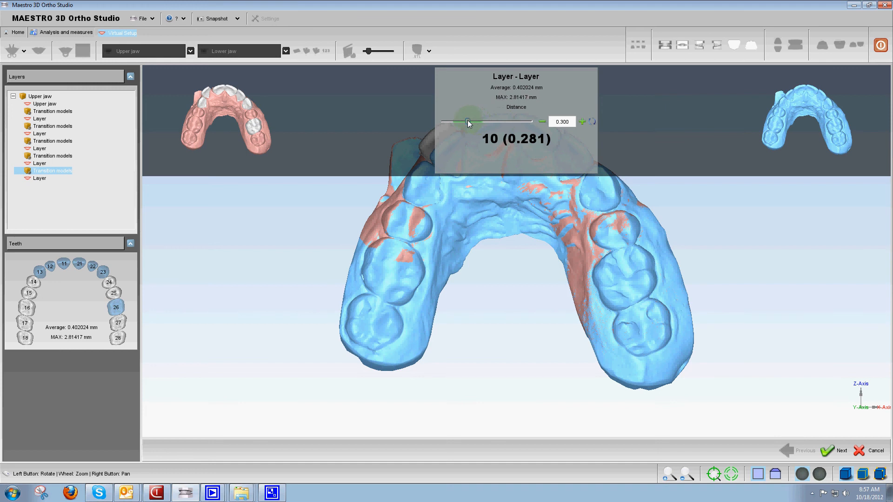
drag(467, 120, 503, 122)
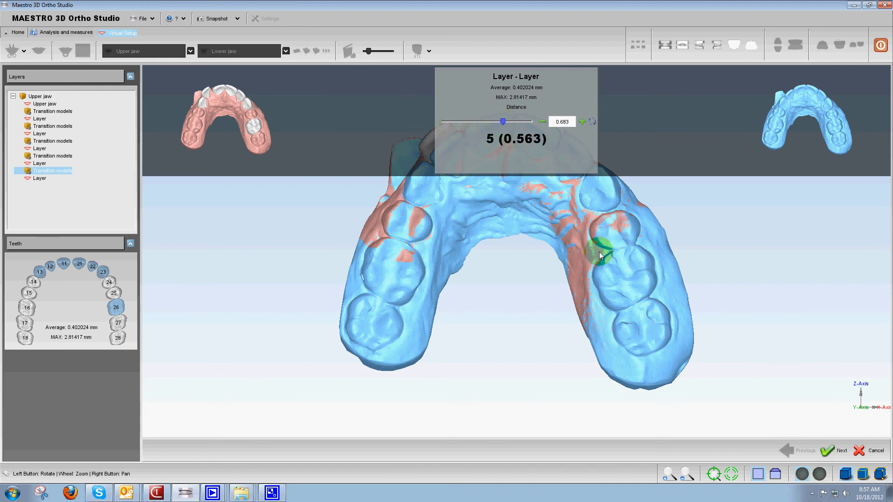
Step: Build the transition models for all upper jaw layers and save the case before continuing
click(835, 450)
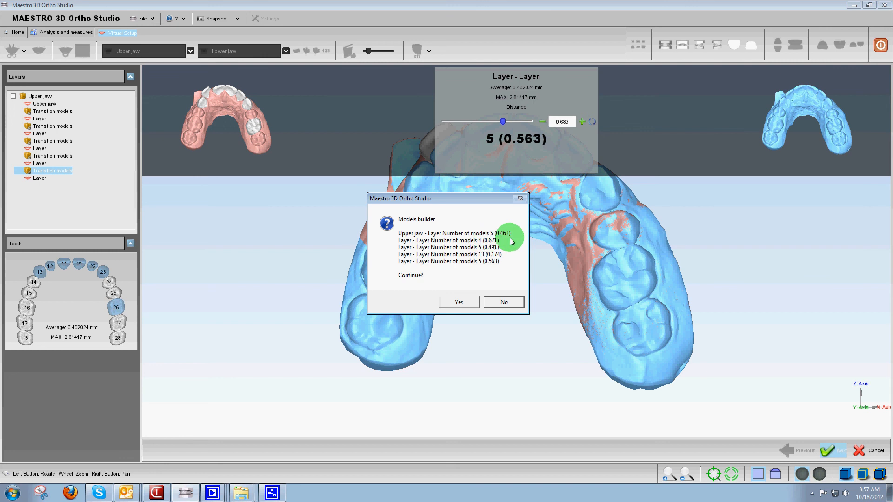
click(469, 302)
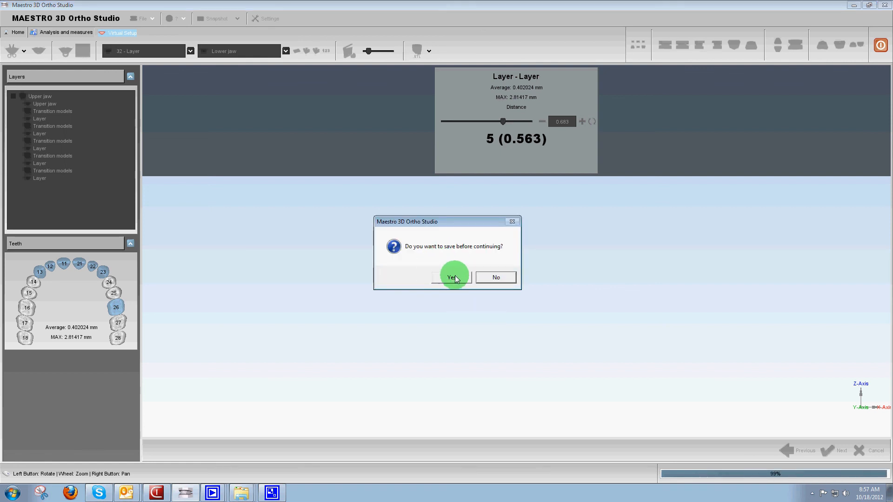
click(454, 277)
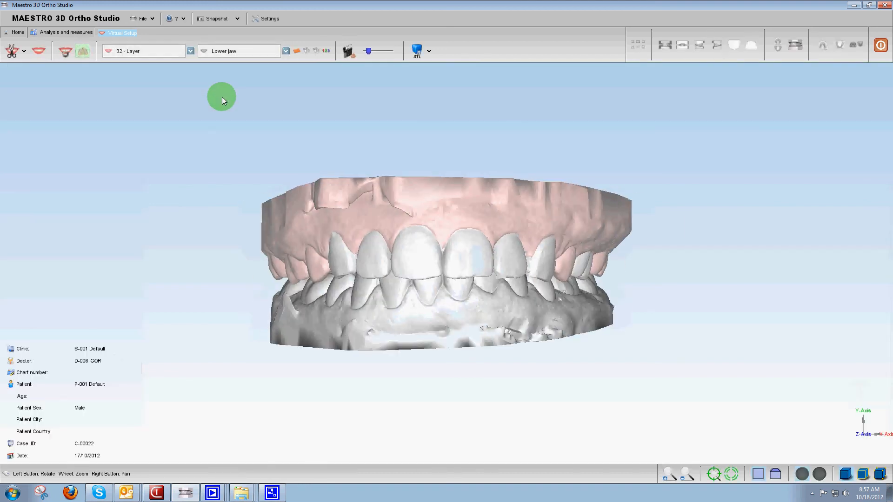
Step: Display the generated upper jaw transition models 13 and 19 against the lower jaw to compare tooth positions
click(191, 51)
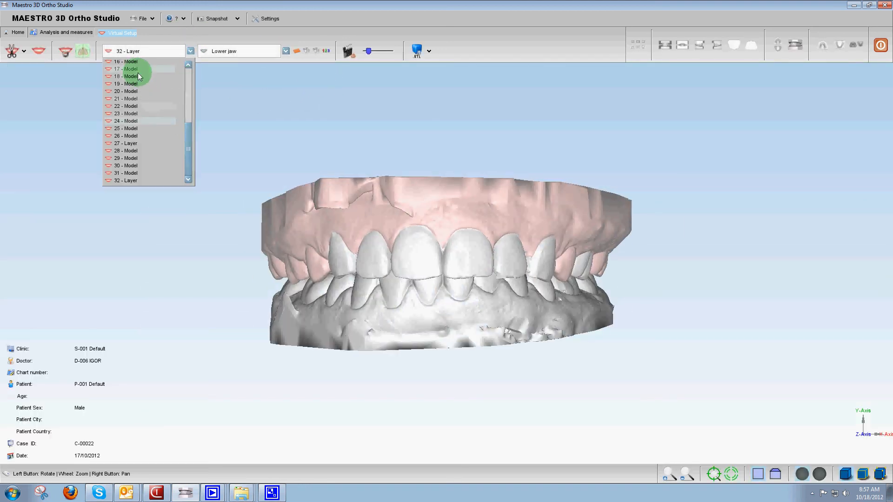
drag(191, 129, 189, 92)
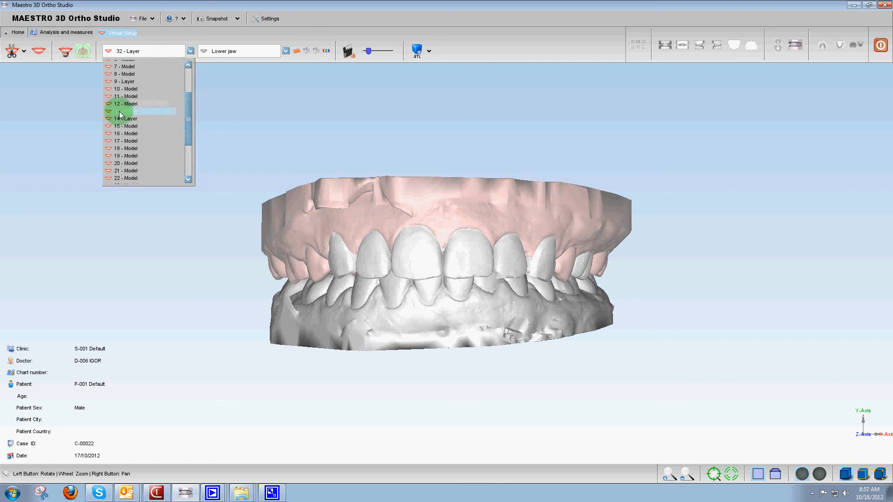
click(119, 113)
click(189, 51)
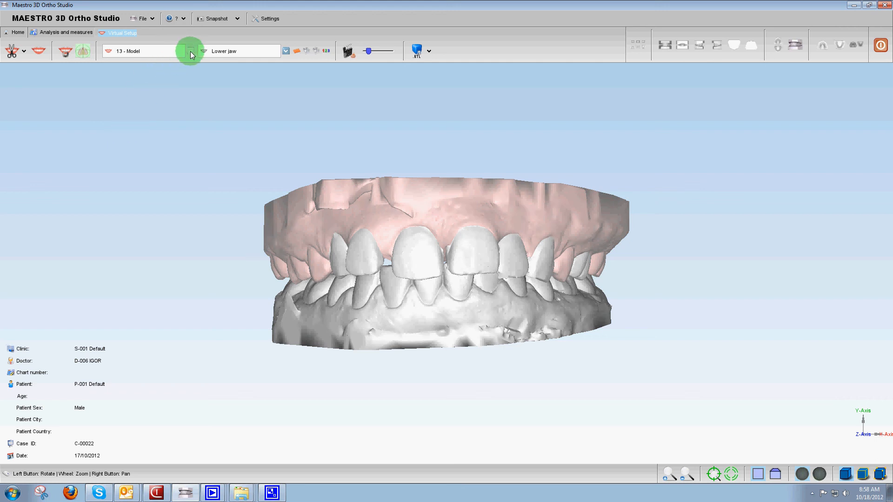
click(132, 155)
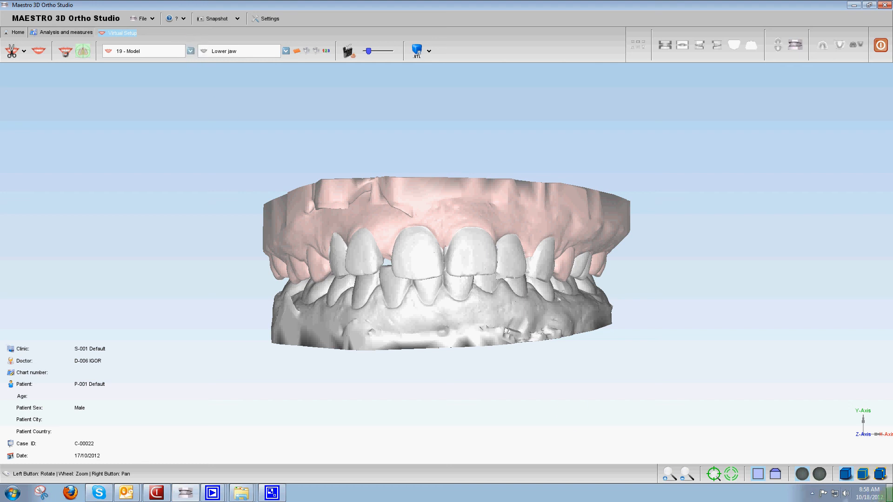
click(812, 494)
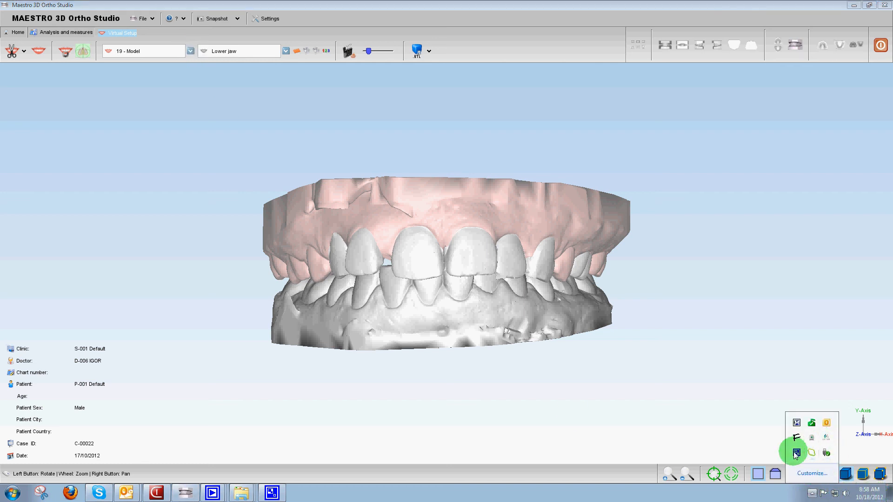